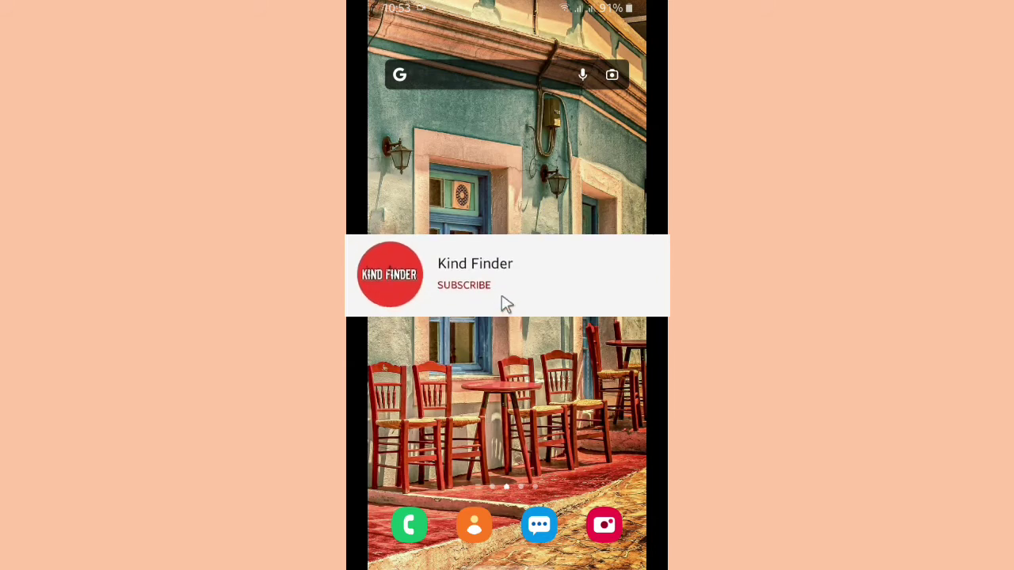
- Swipe to the home-screen app page that shows Chrome
drag(618, 361, 553, 361)
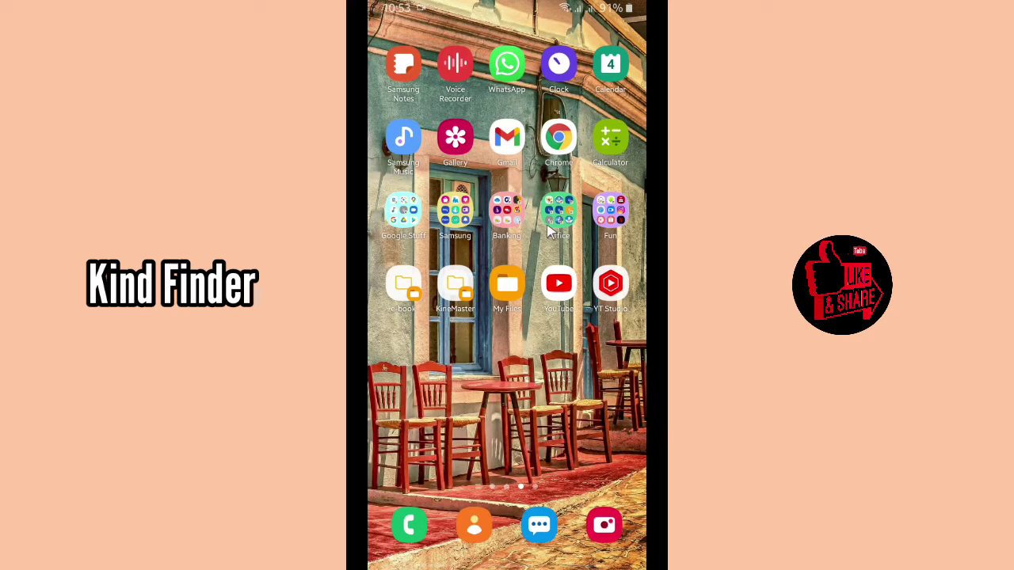
- Launch Chrome, open Facebook from its shortcut, and dismiss the translation bar
click(561, 142)
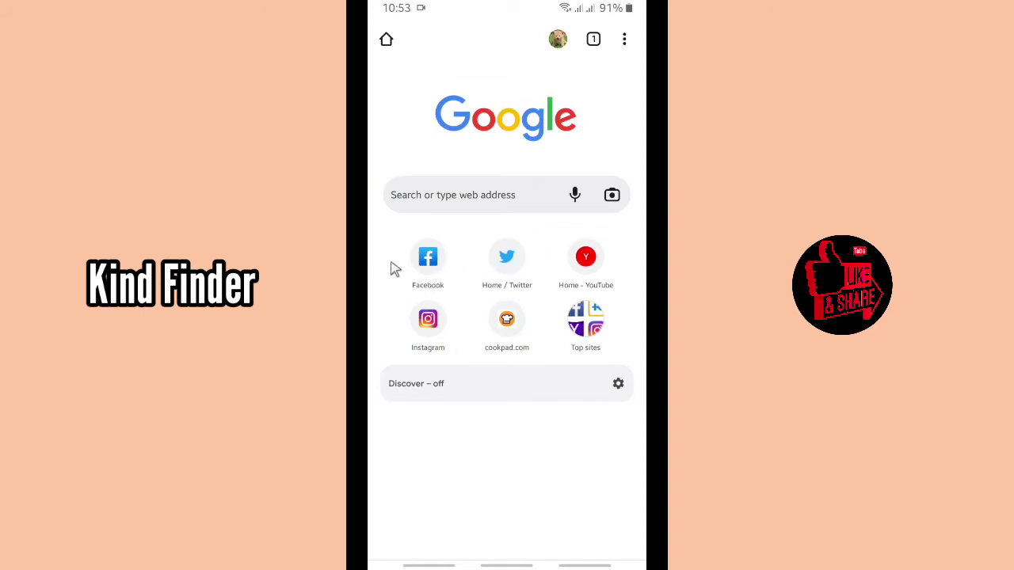
click(428, 257)
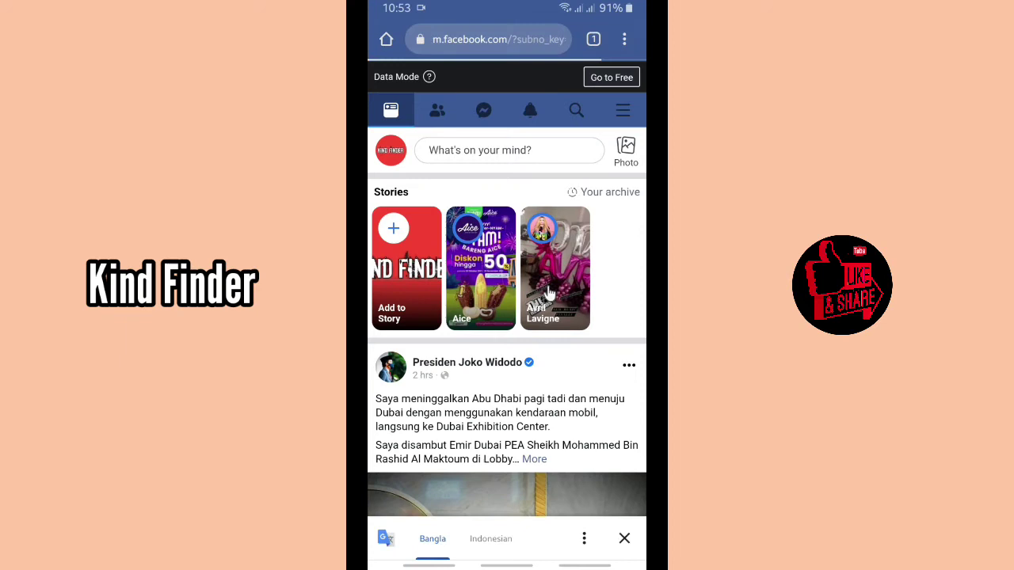
click(624, 540)
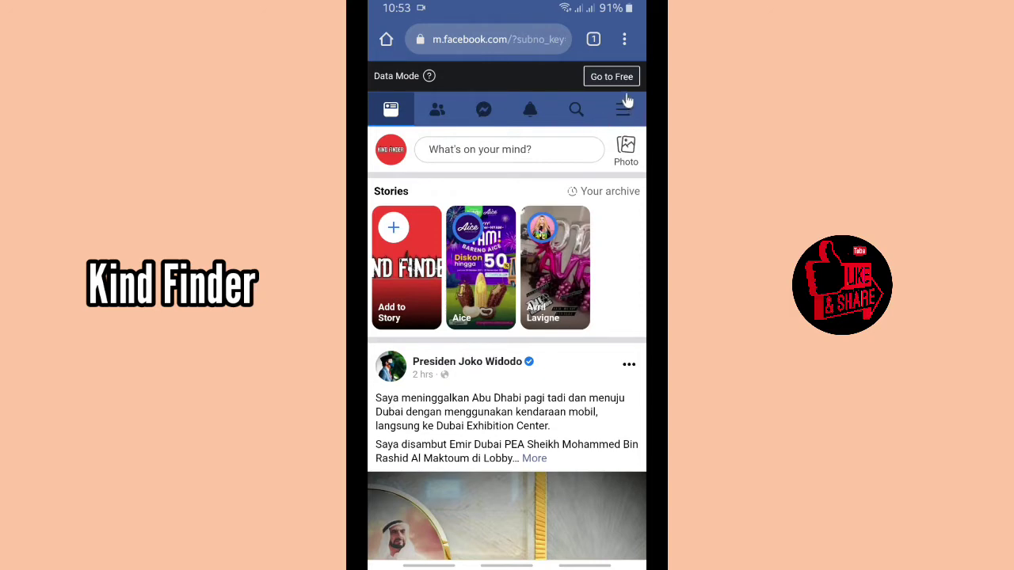
- Turn on Chrome's Desktop site option for the Facebook page
click(626, 40)
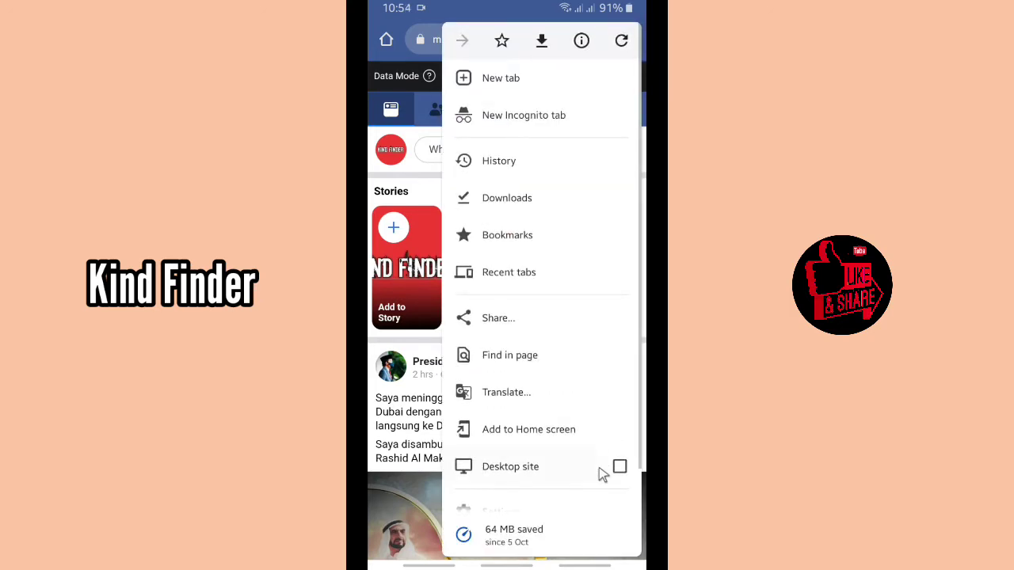
click(602, 474)
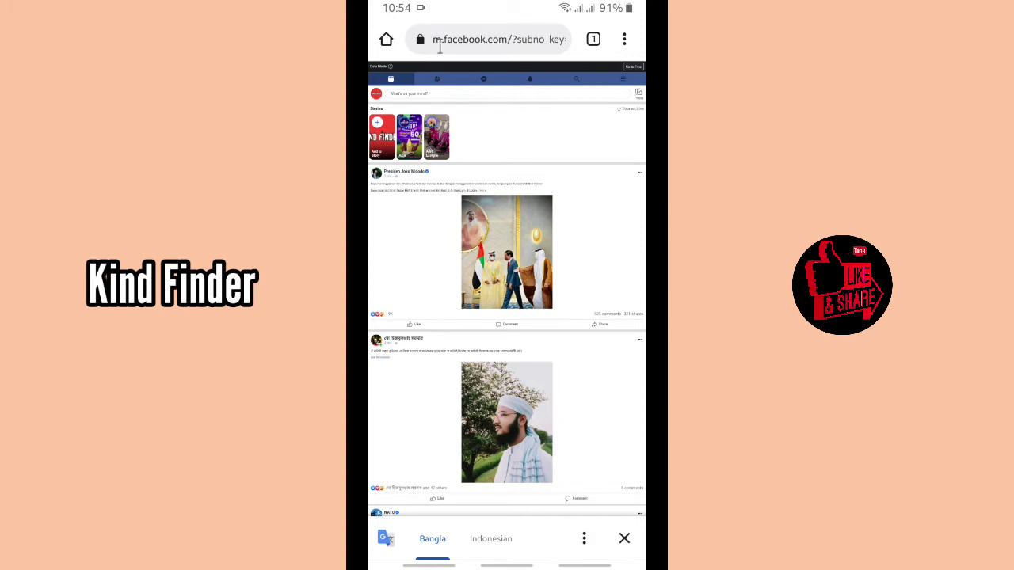
- Edit the Facebook URL in the address bar, replacing the 'm' subdomain with 'web'
click(441, 41)
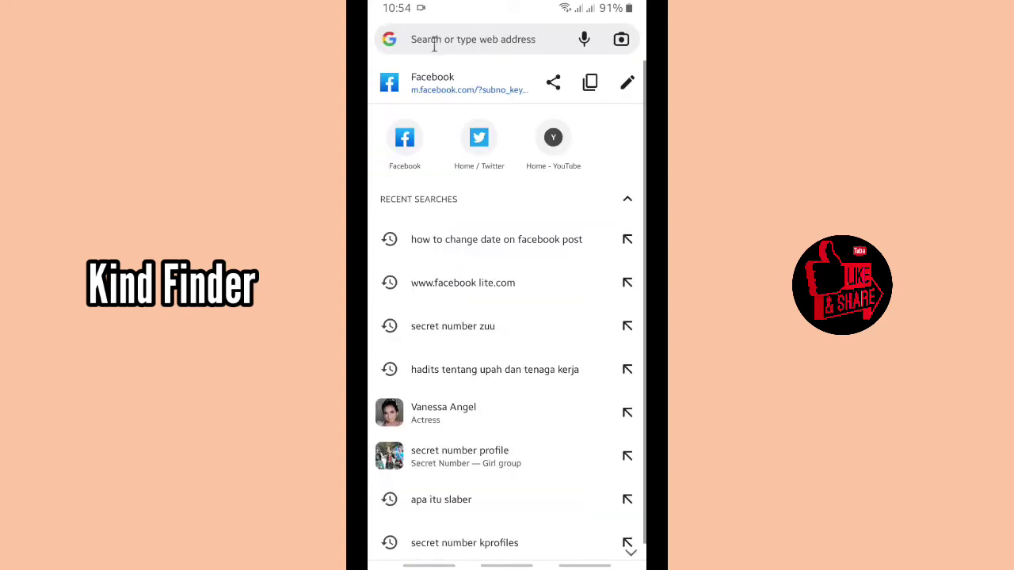
click(628, 83)
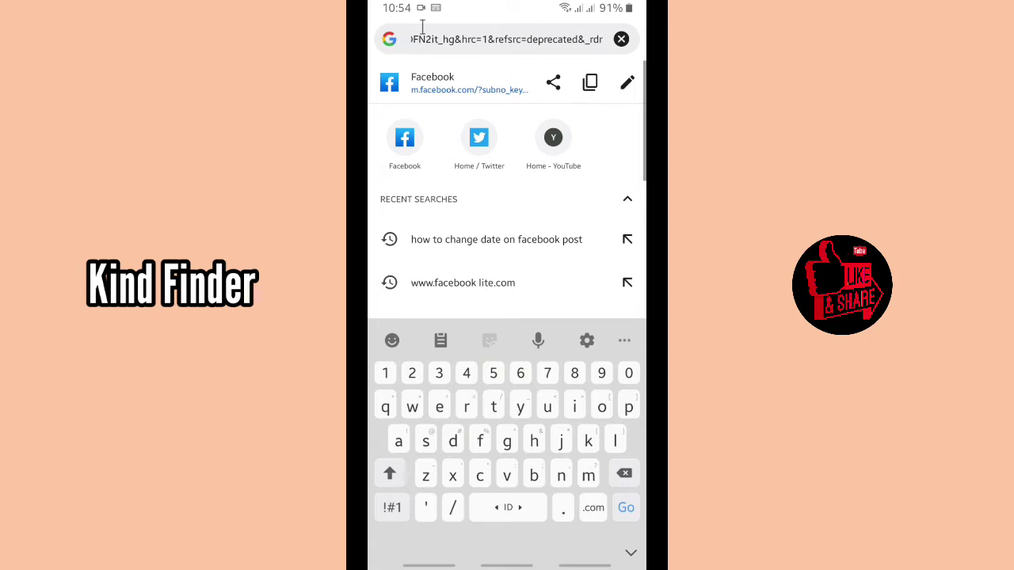
mouse_move(604, 39)
mouse_down()
mouse_move(412, 49)
mouse_move(437, 38)
mouse_up()
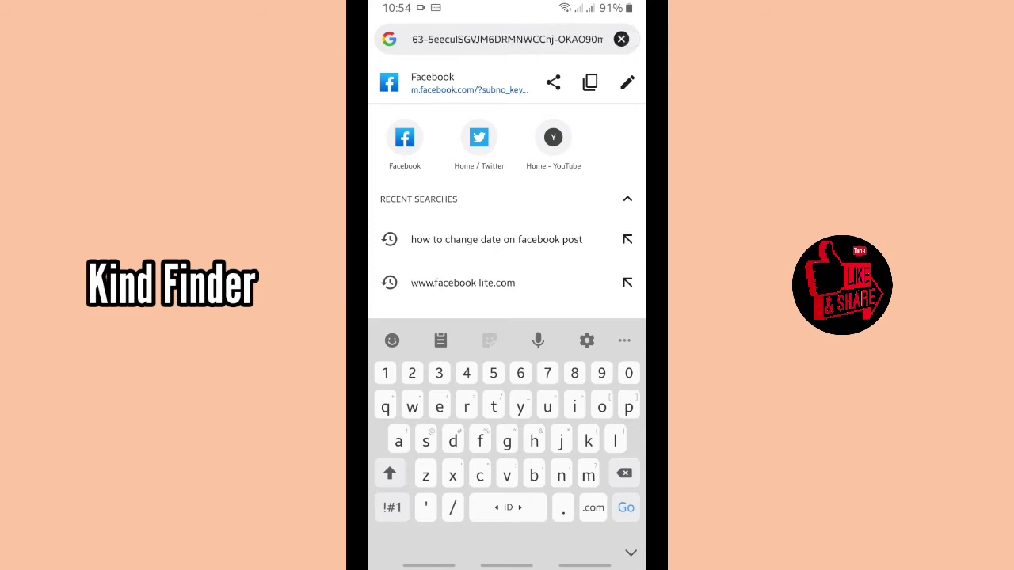
drag(437, 38, 632, 31)
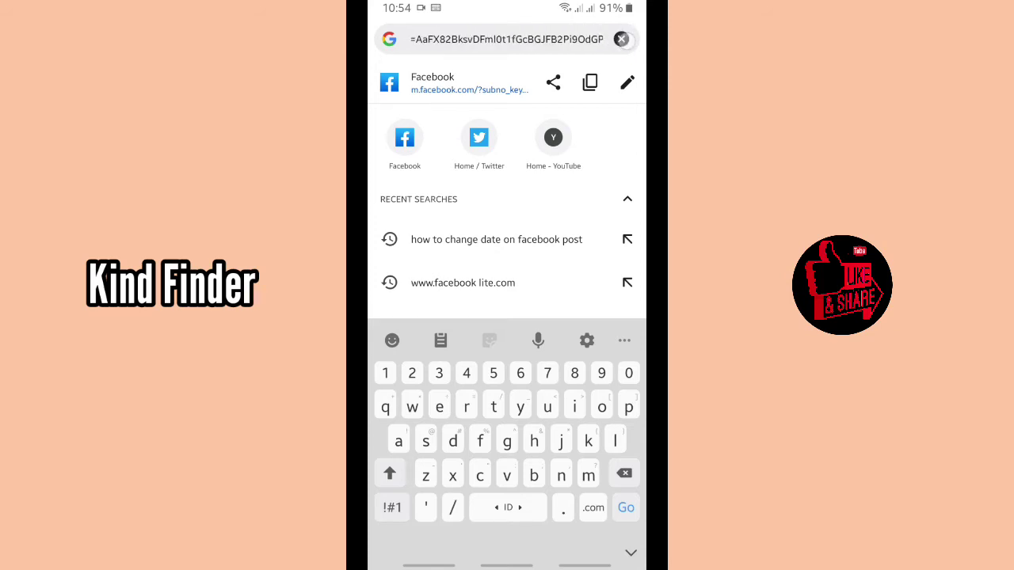
click(443, 38)
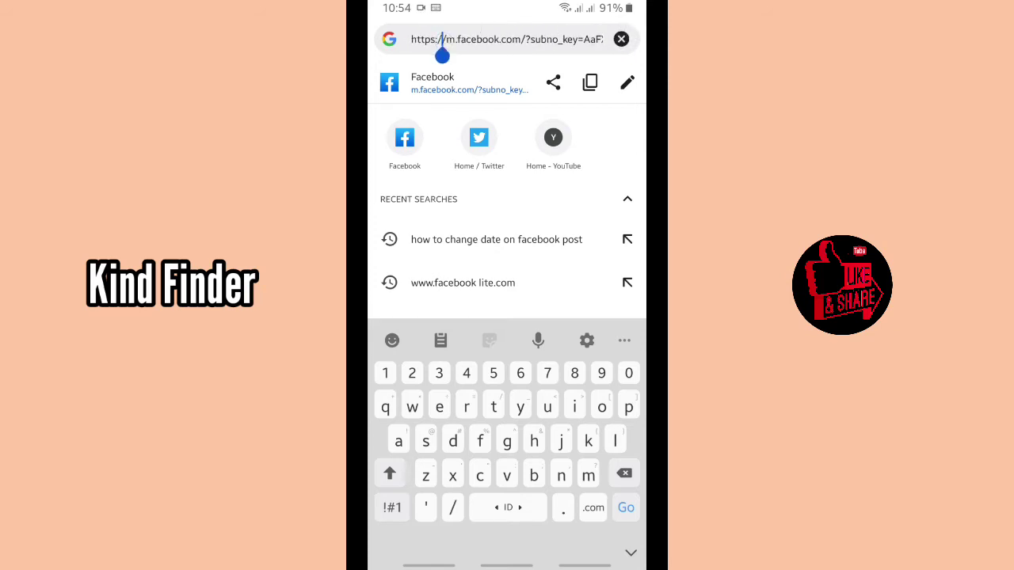
drag(444, 56, 456, 55)
key(BackSpace)
text(w)
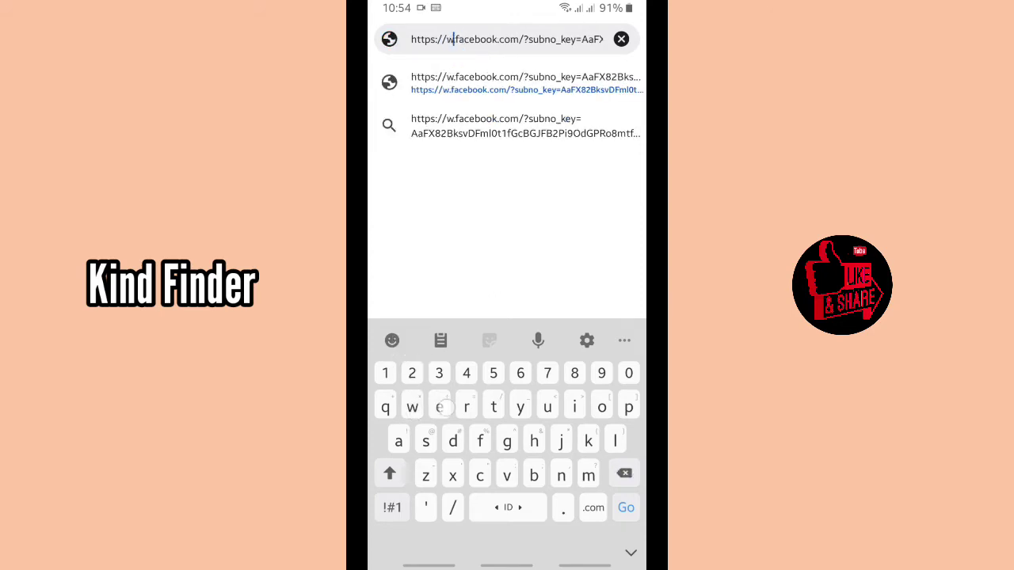
text(eb)
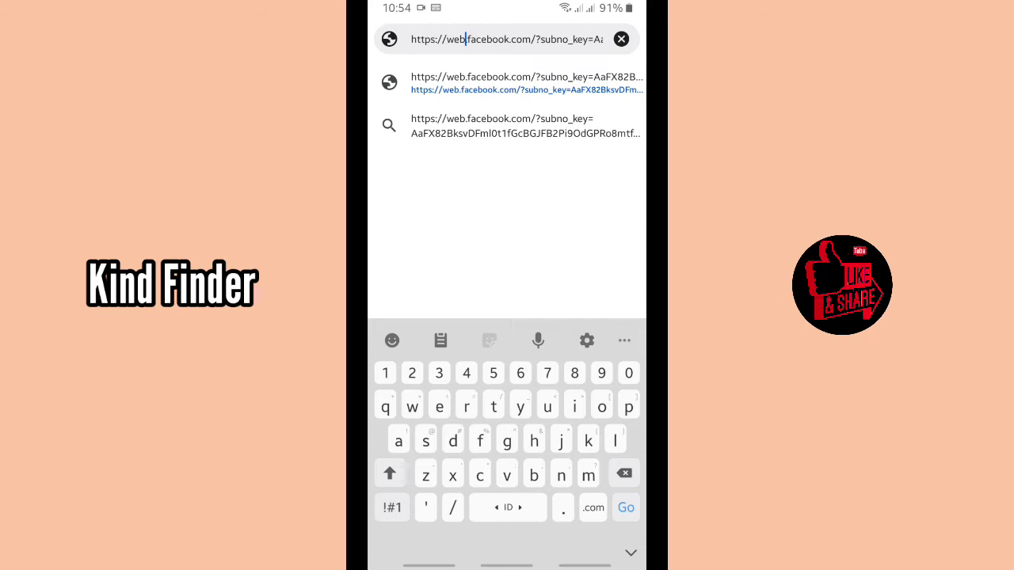
- Load web.facebook.com and open the KF Kinny profile from the main menu
click(626, 508)
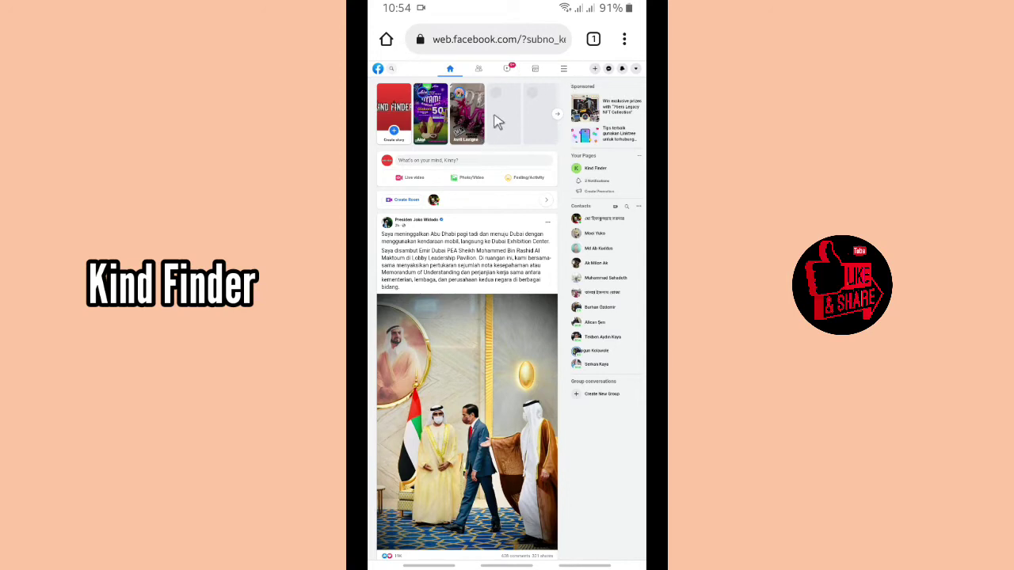
click(564, 71)
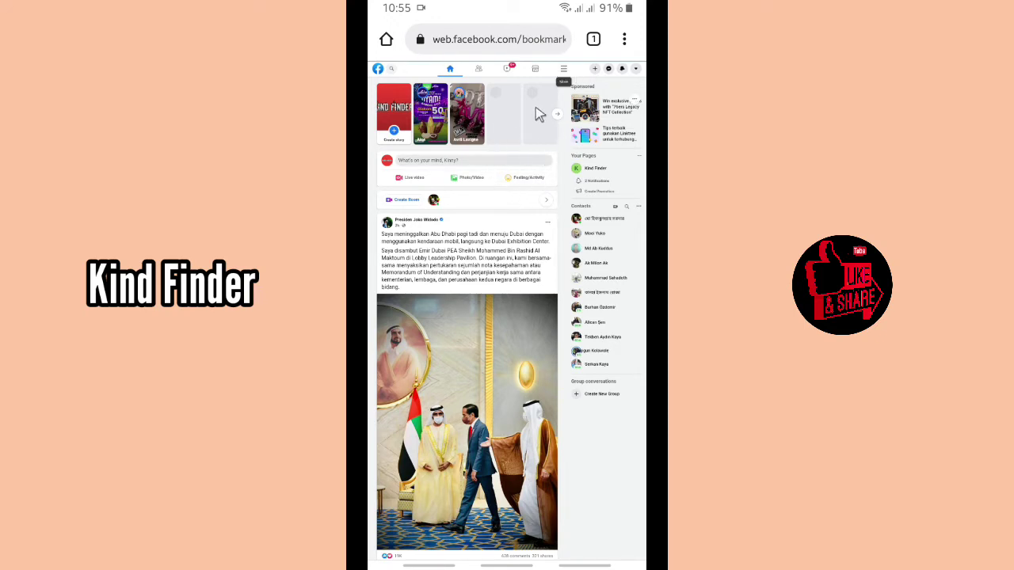
click(564, 71)
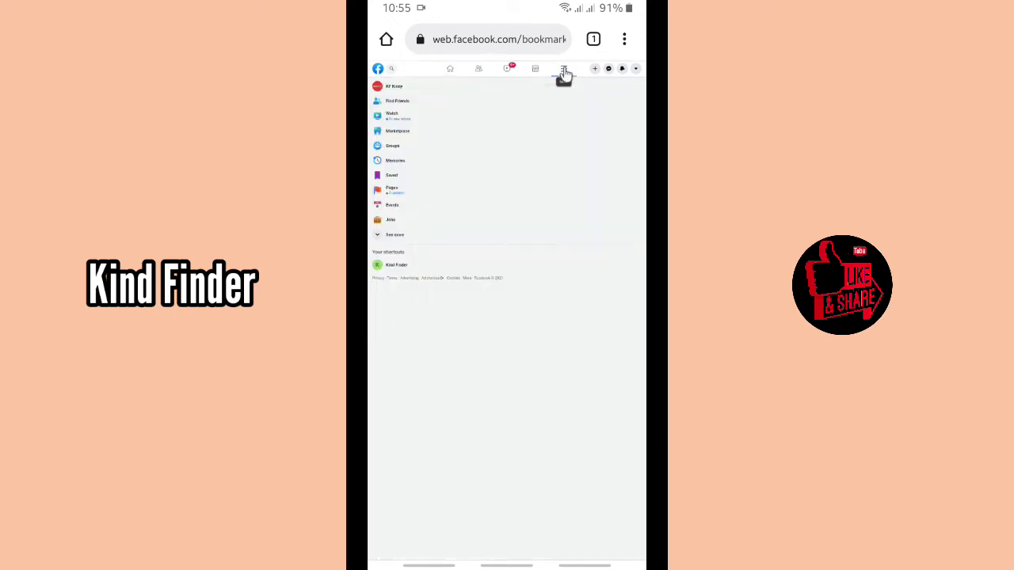
click(395, 91)
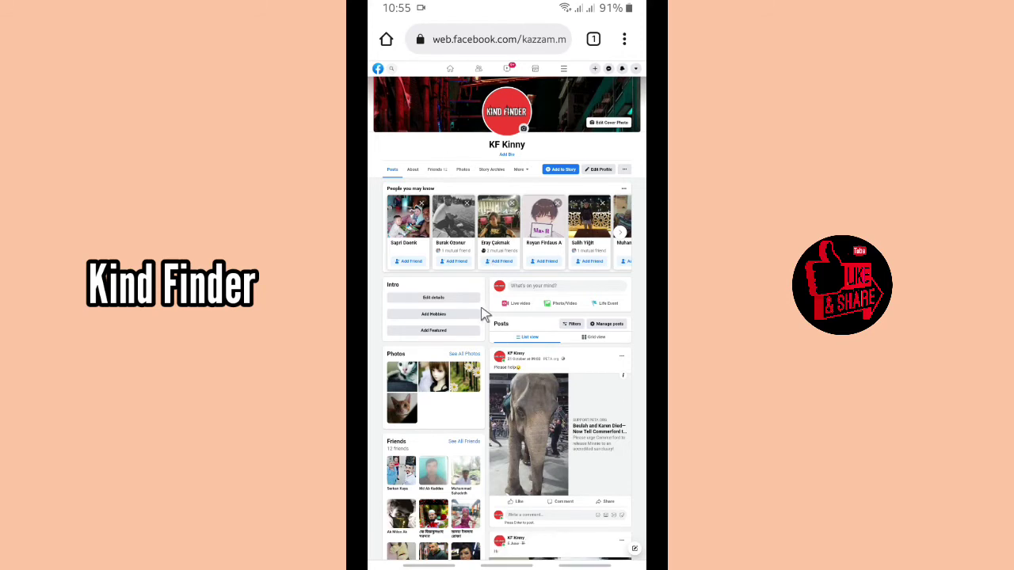
- Scroll down to the 5 June cat post and zoom in on it
scroll(582, 349, down, 2)
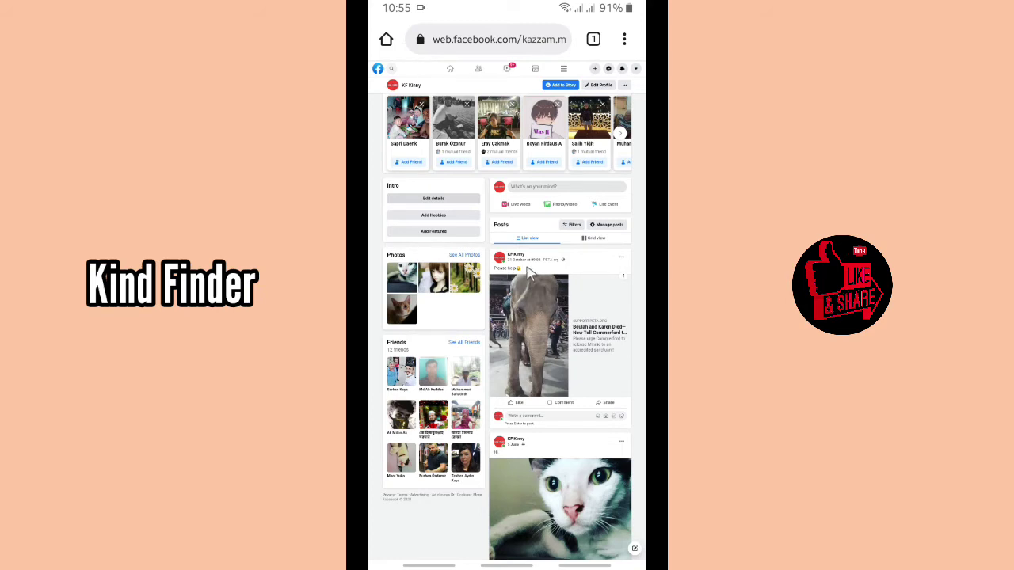
scroll(575, 355, down, 1)
scroll(569, 410, down, 2)
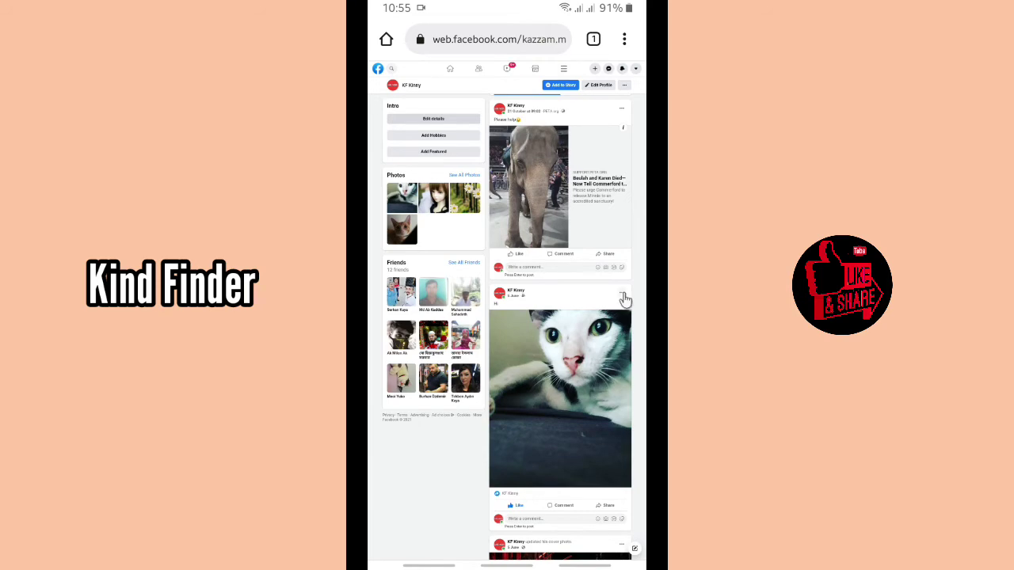
double_click(558, 361)
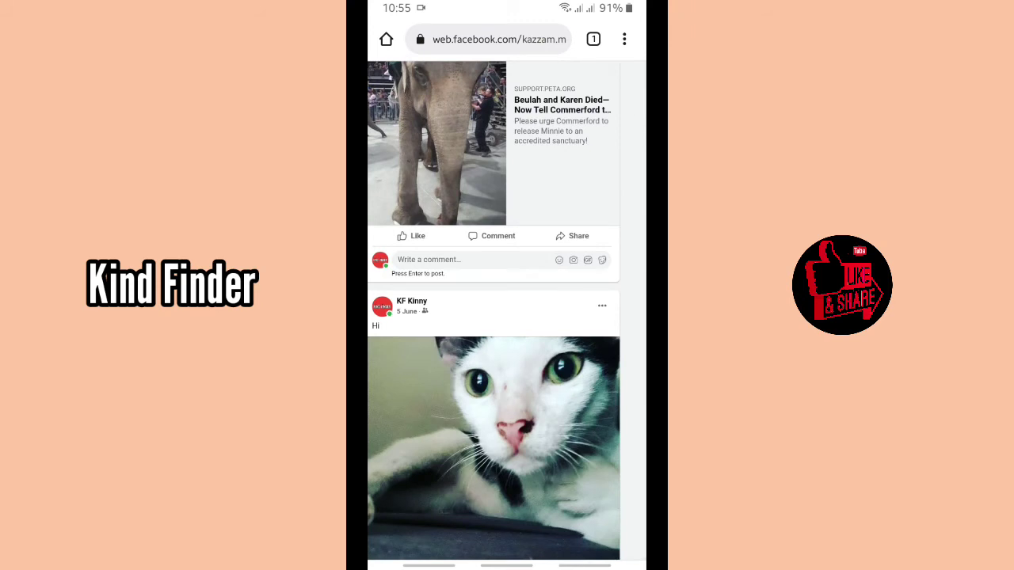
- Bring up the cat post's options menu to reach Edit date
click(603, 309)
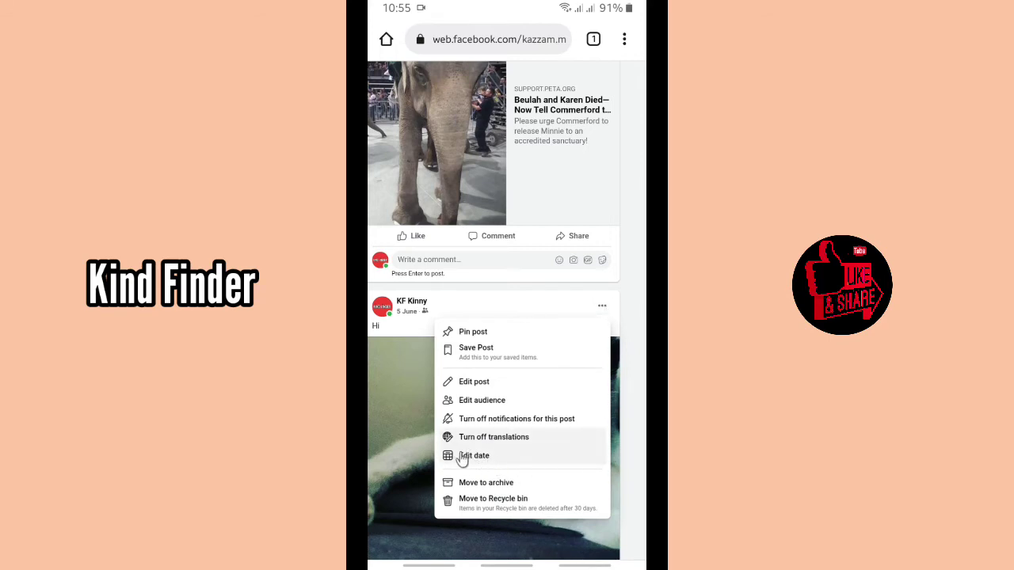
click(476, 457)
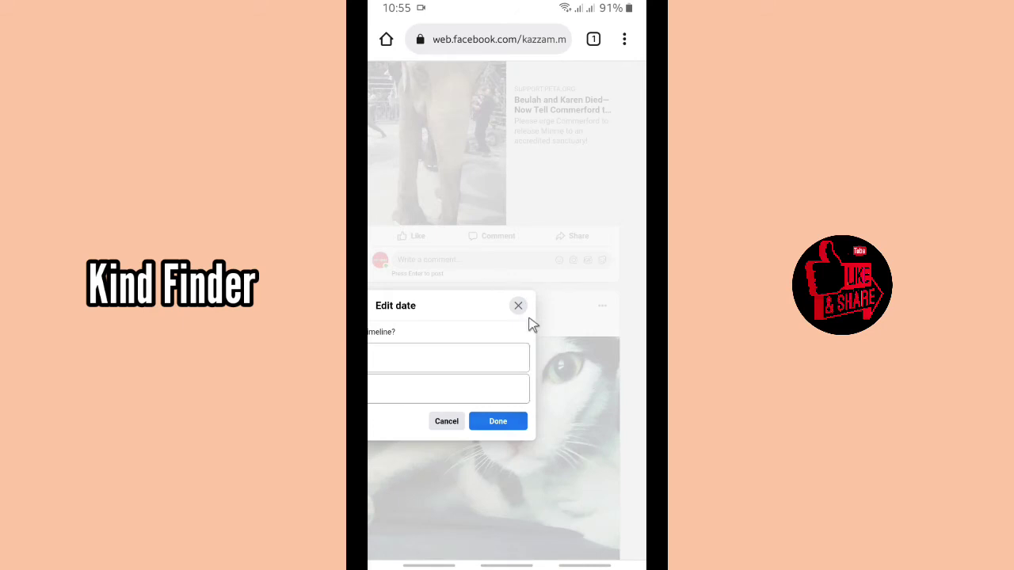
click(520, 307)
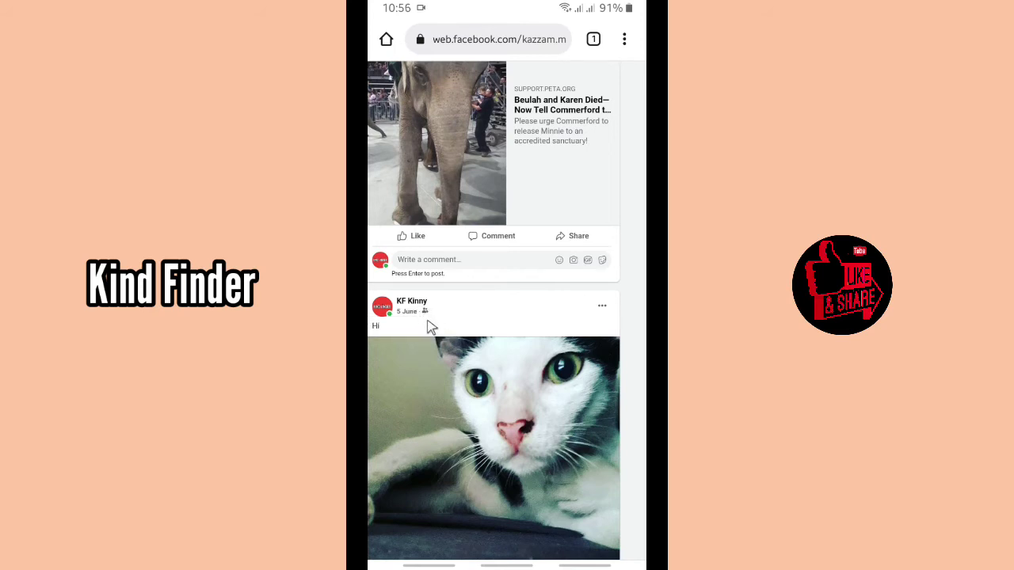
click(603, 309)
- In the cat post's Edit date dialog, set the time to 02:45
click(456, 457)
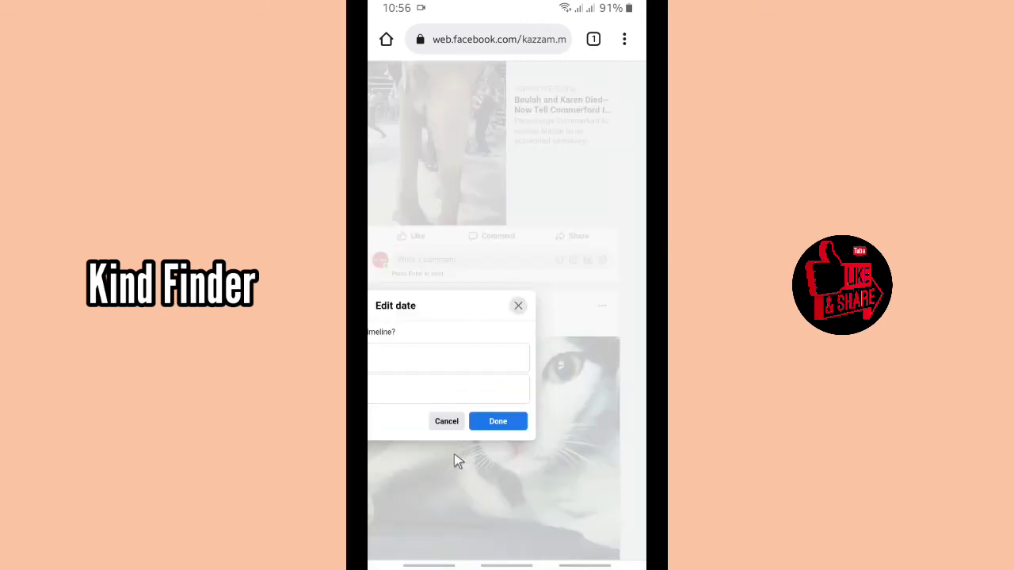
drag(515, 463, 594, 465)
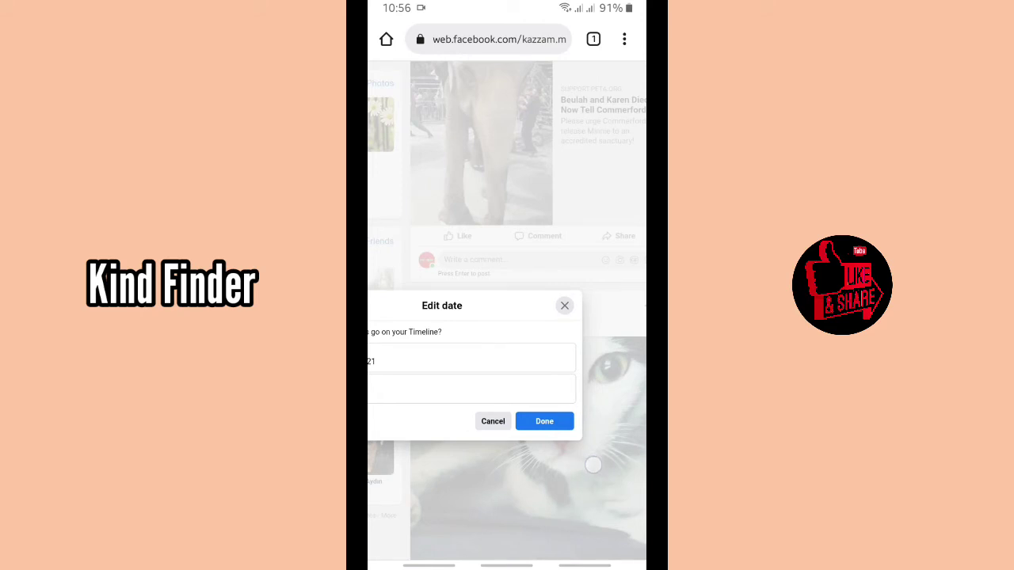
mouse_move(473, 483)
mouse_down()
mouse_move(597, 477)
mouse_move(454, 505)
mouse_up()
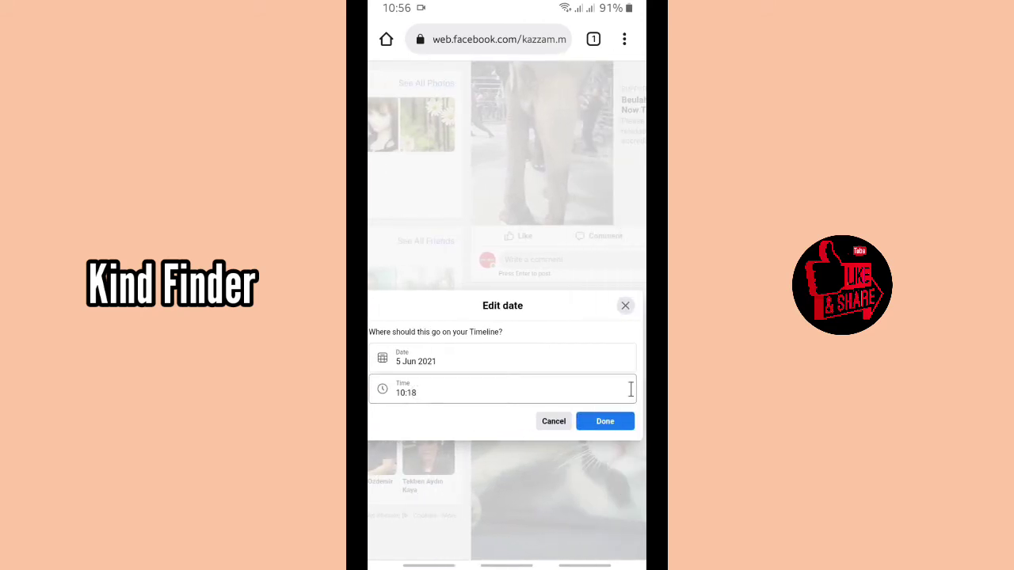
click(415, 400)
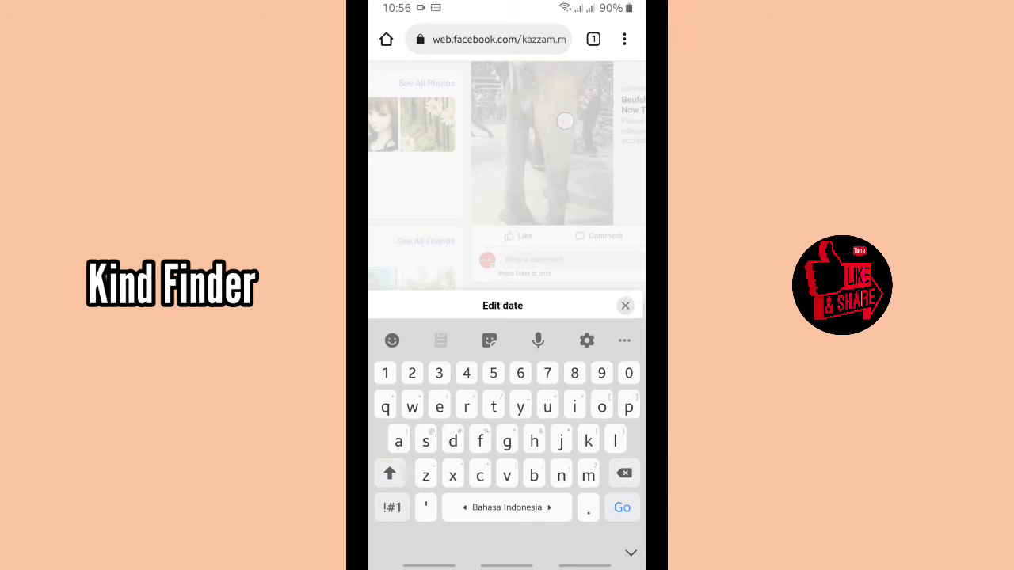
click(420, 237)
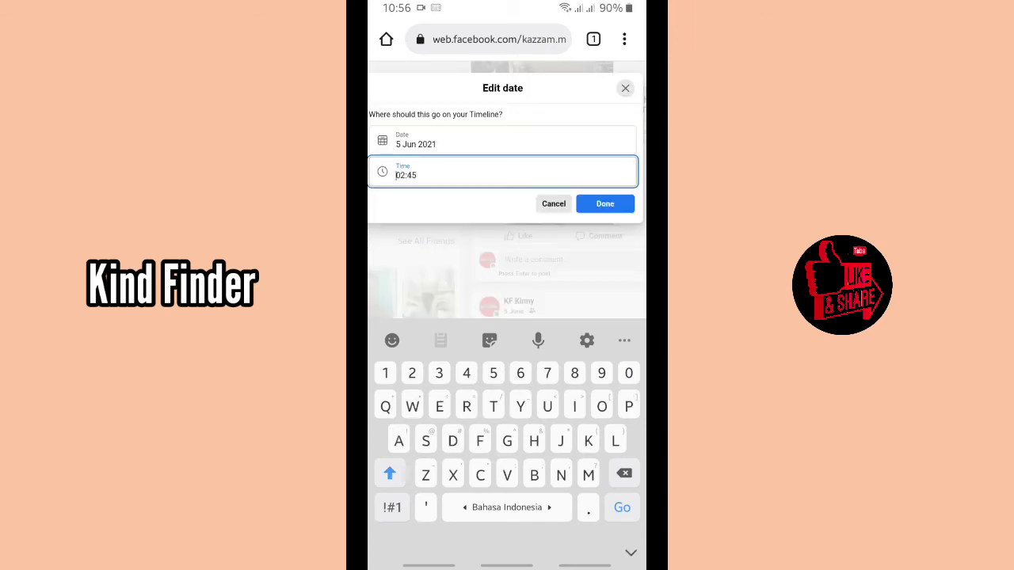
- Step the calendar back to September 2020 and pick 10 September
click(422, 144)
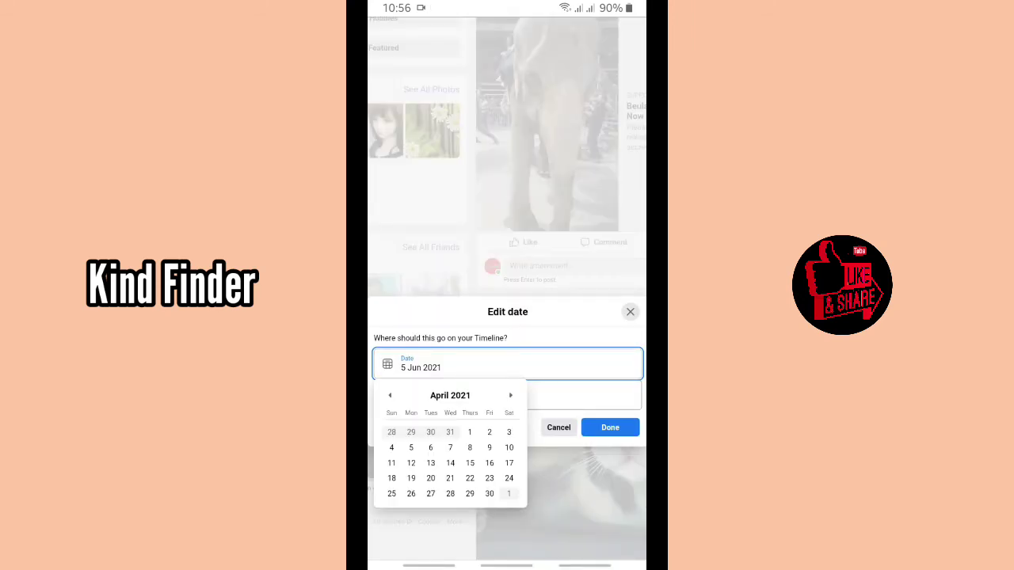
click(390, 395)
click(389, 395)
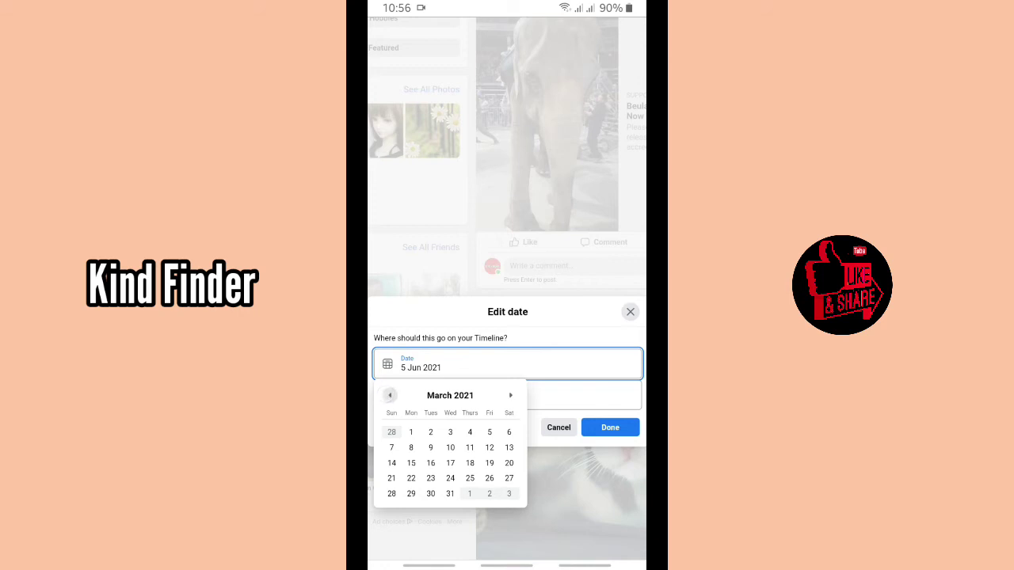
click(390, 395)
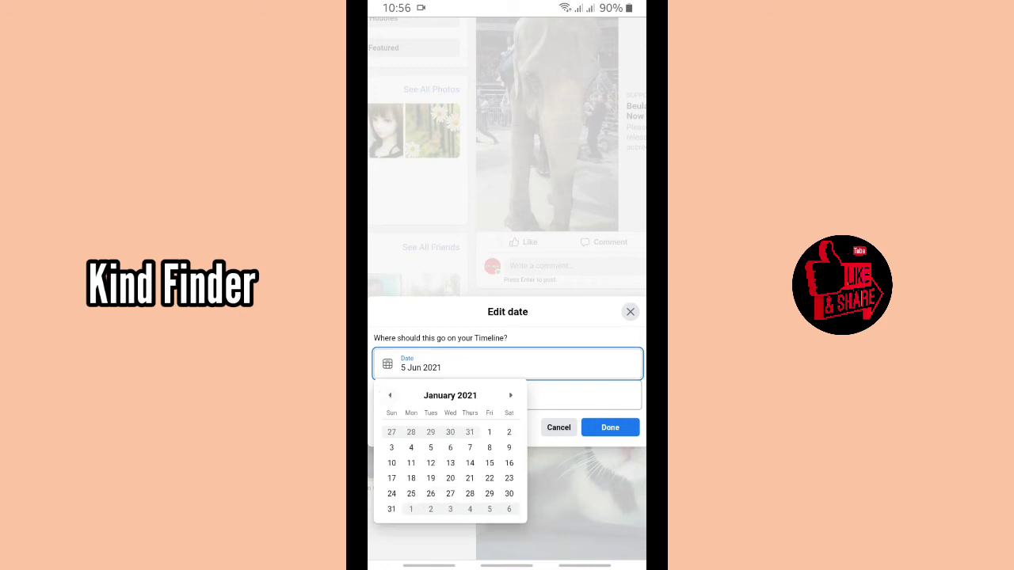
click(390, 396)
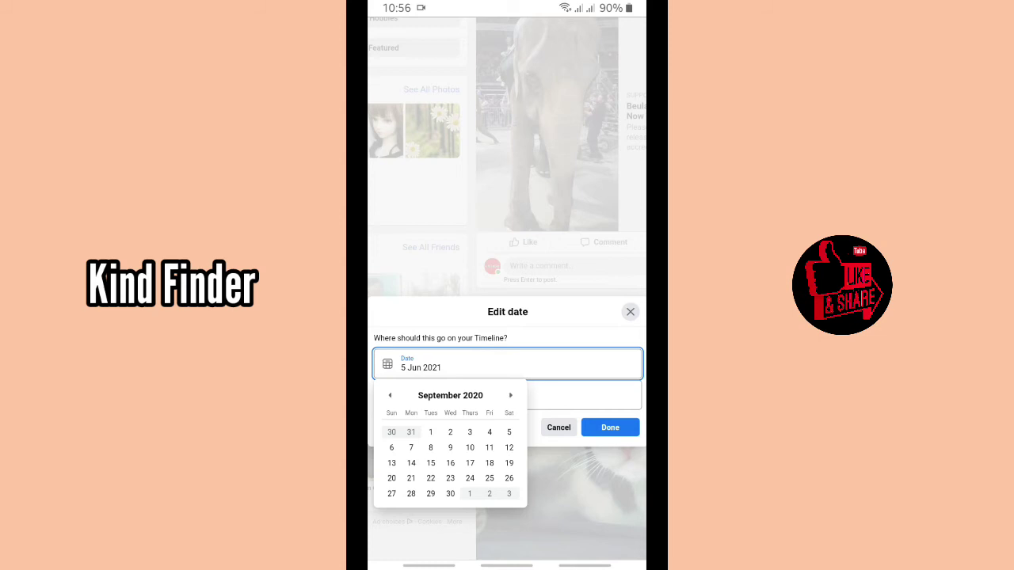
click(469, 448)
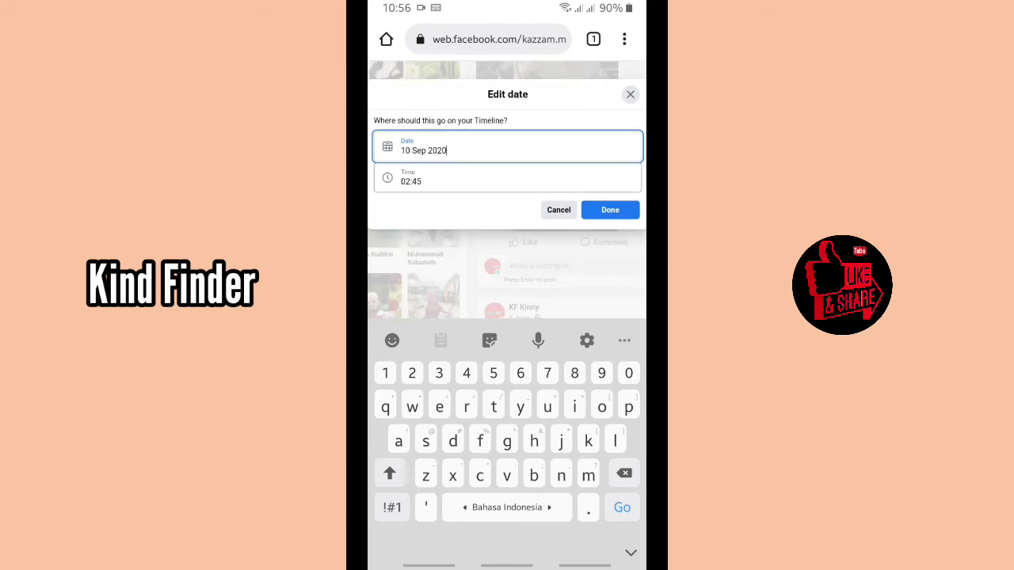
- Save the new date with Done and reload the KF Kinny profile
click(604, 211)
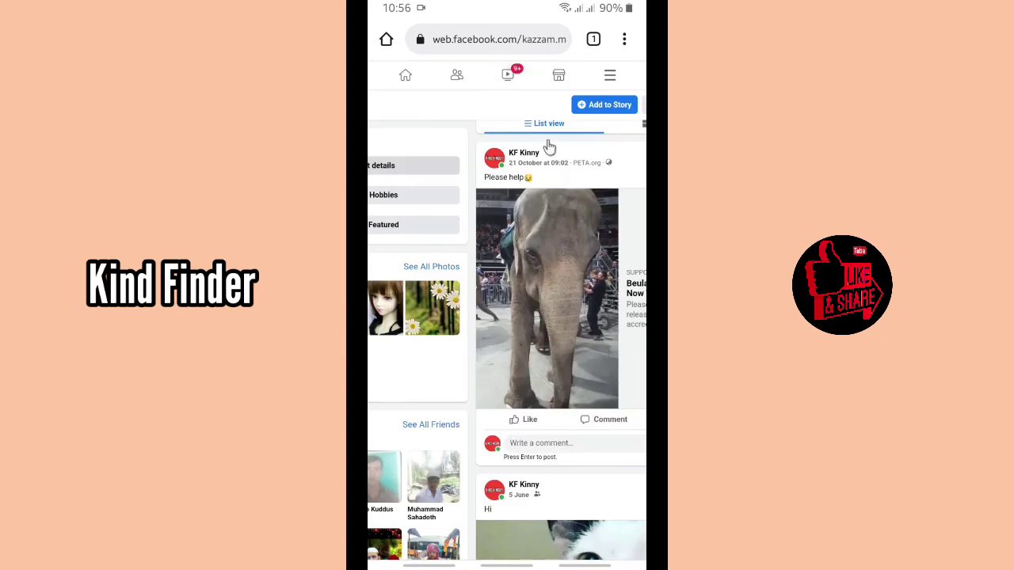
drag(549, 147, 549, 87)
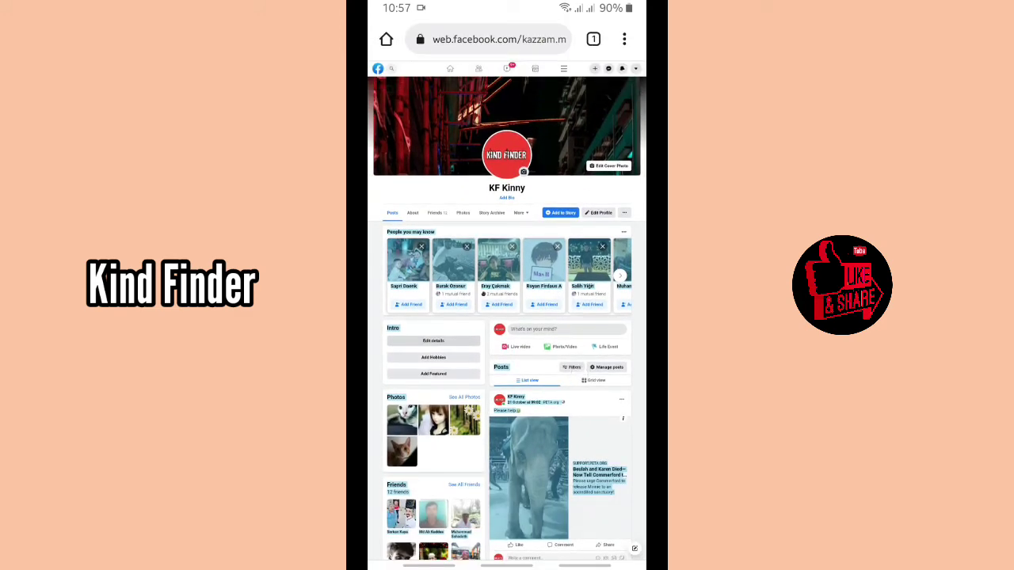
drag(507, 79, 507, 159)
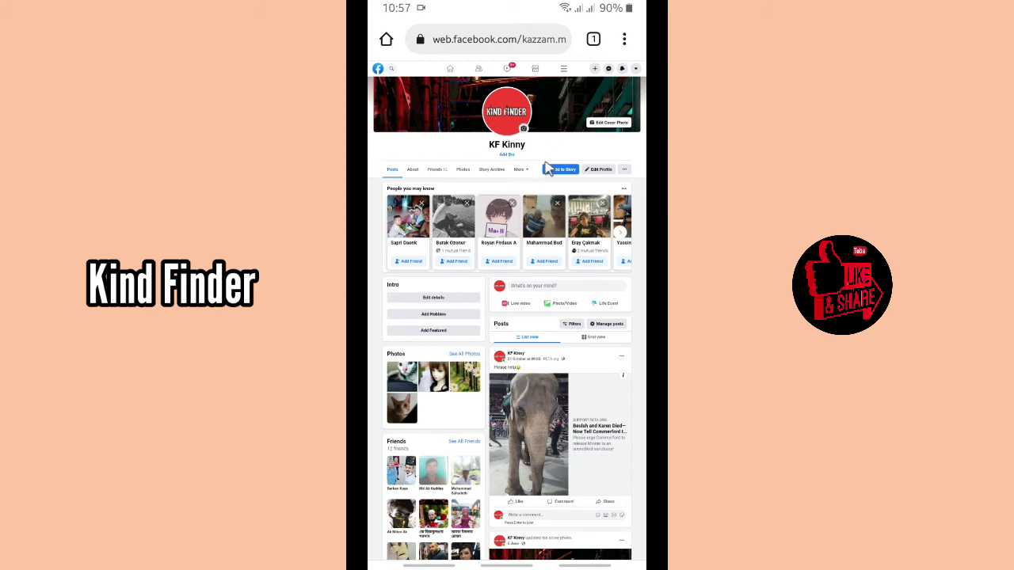
- Scroll to confirm the cat post now shows 10 September 2020, then return home
scroll(552, 358, down, 2)
scroll(547, 398, down, 3)
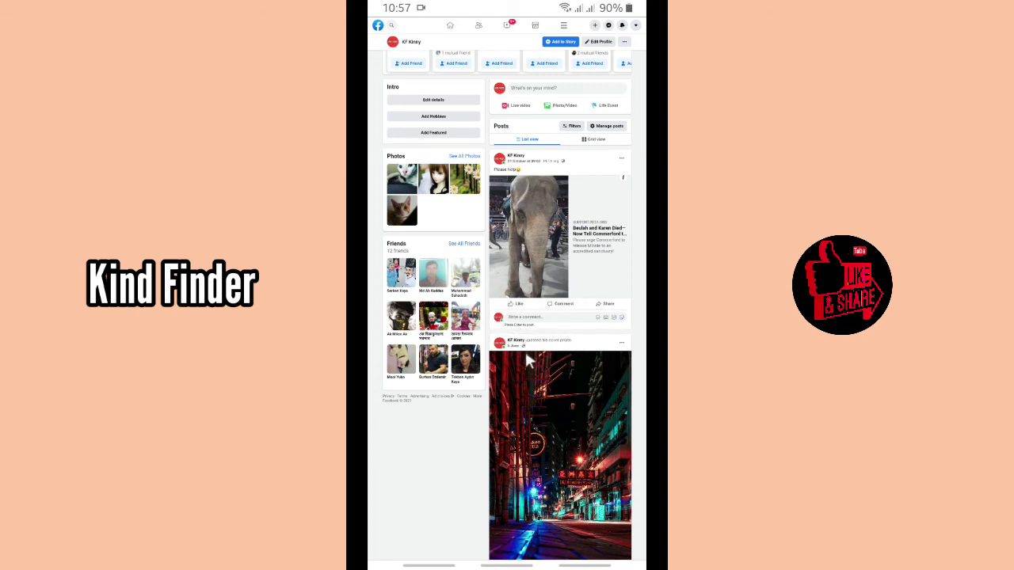
scroll(529, 372, down, 3)
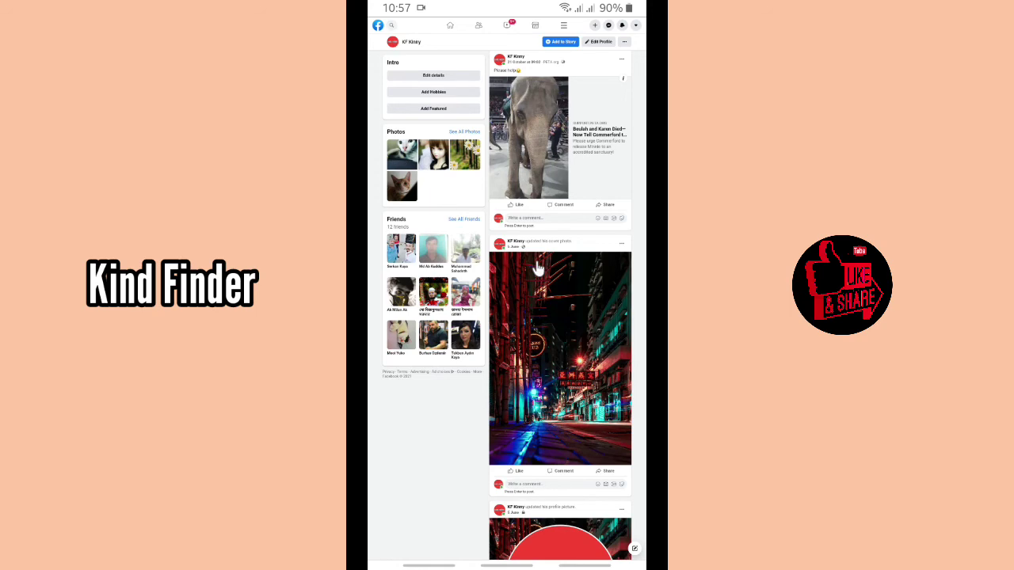
scroll(537, 269, down, 5)
scroll(537, 269, down, 5)
scroll(537, 269, down, 5)
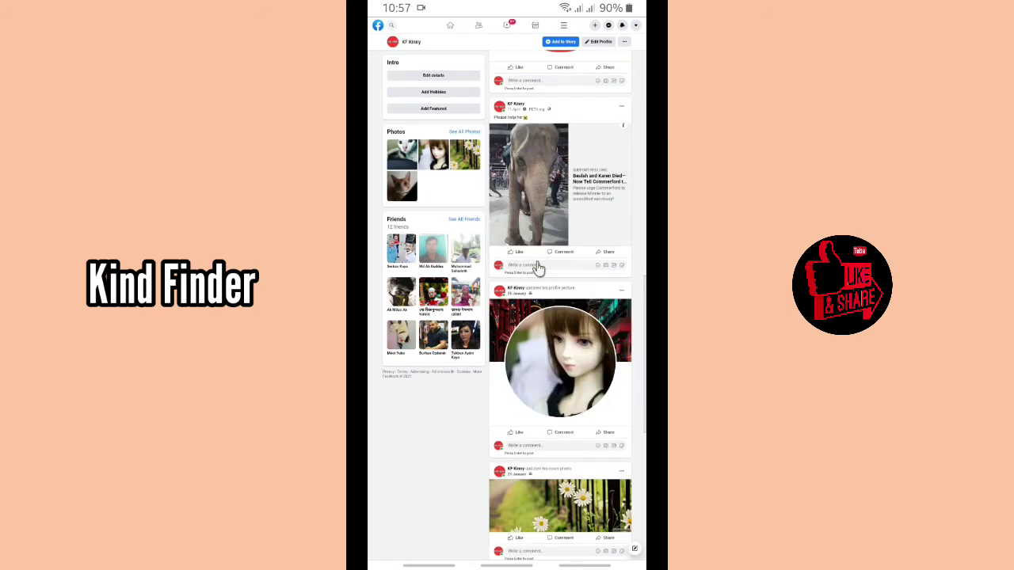
scroll(537, 269, down, 5)
scroll(544, 301, down, 1)
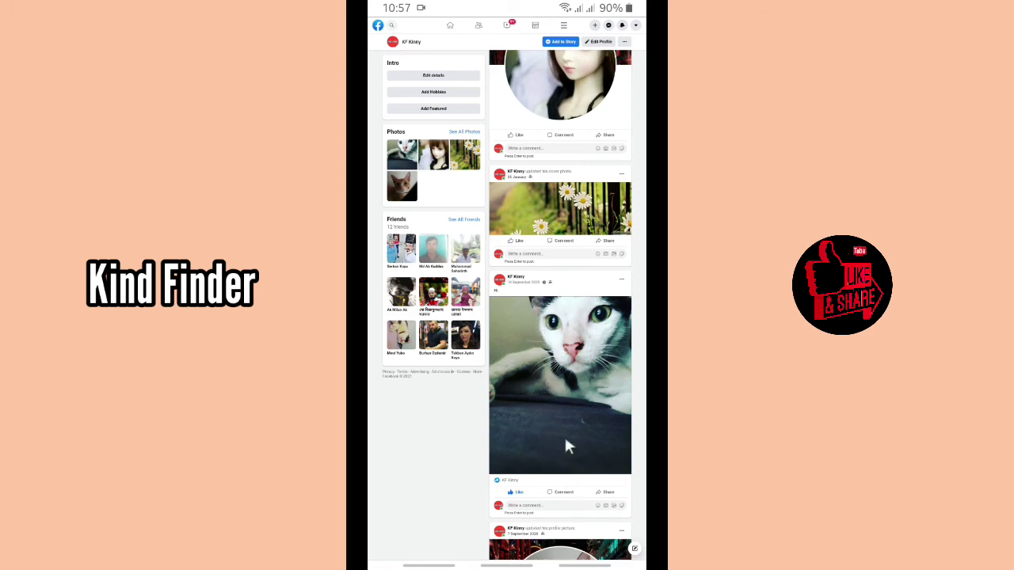
scroll(555, 465, down, 3)
scroll(554, 465, up, 3)
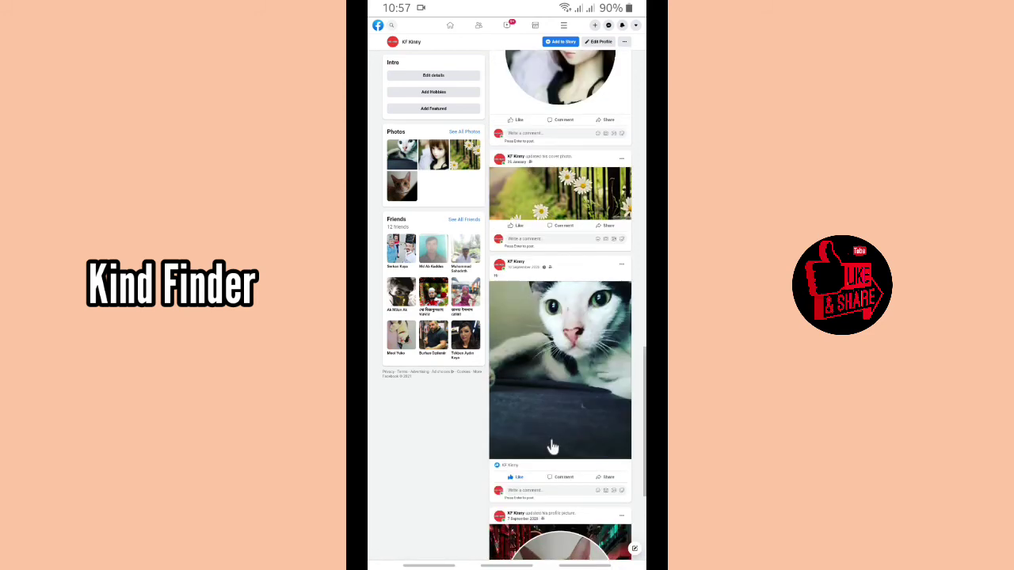
scroll(552, 448, up, 2)
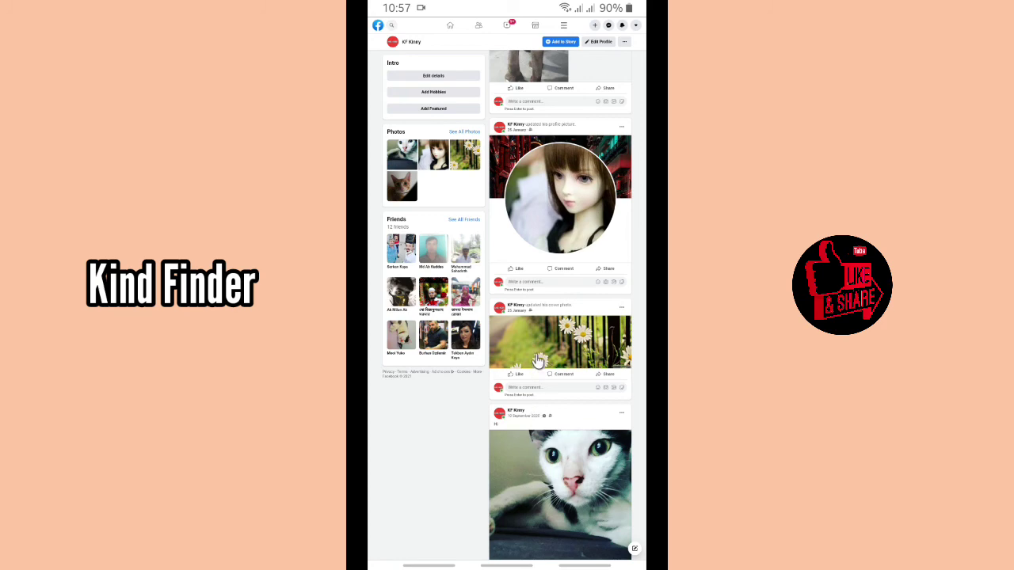
scroll(537, 359, up, 5)
scroll(537, 358, up, 1)
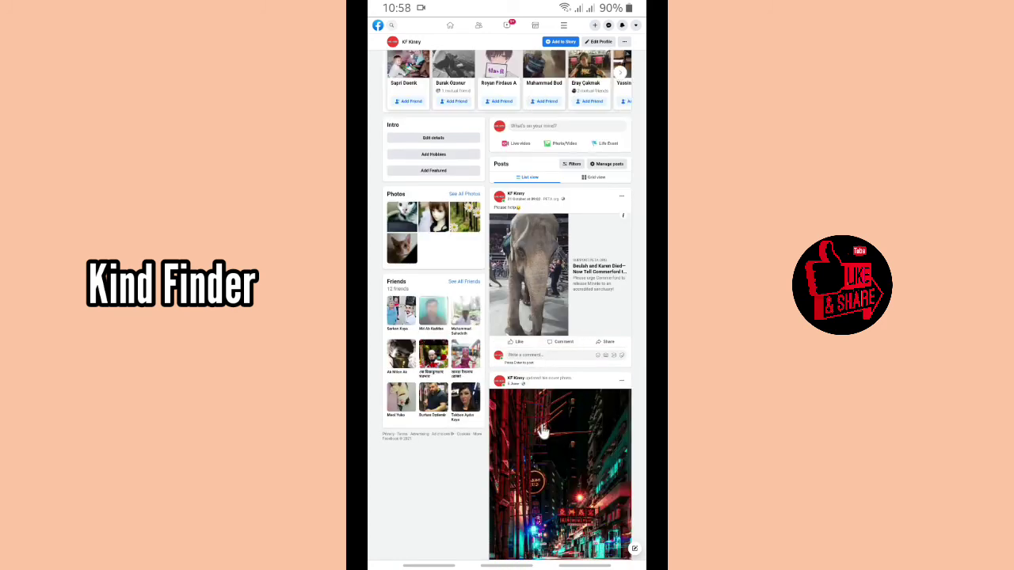
scroll(540, 412, down, 8)
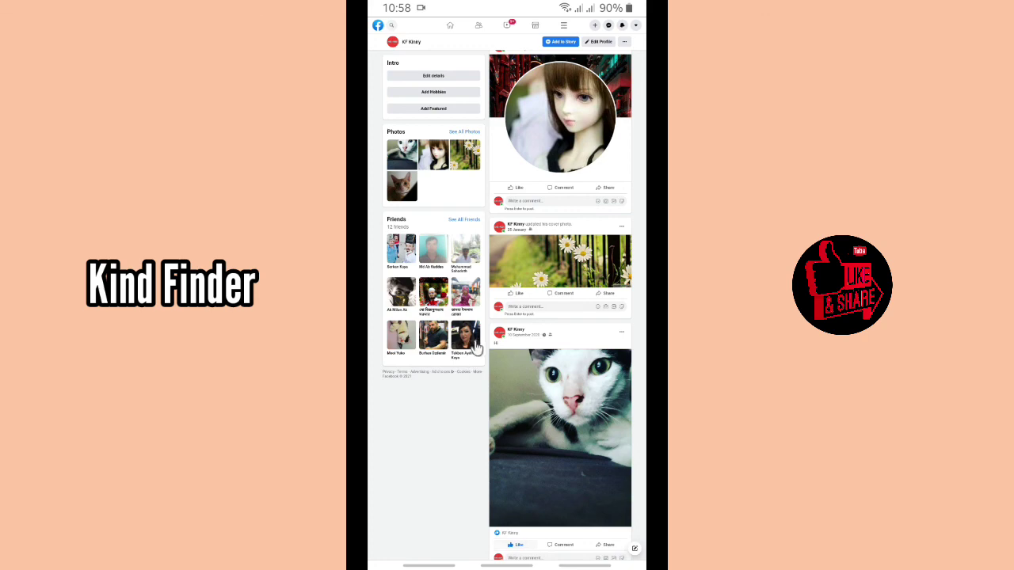
mouse_move(507, 563)
mouse_down()
mouse_move(501, 437)
mouse_move(602, 423)
mouse_up()
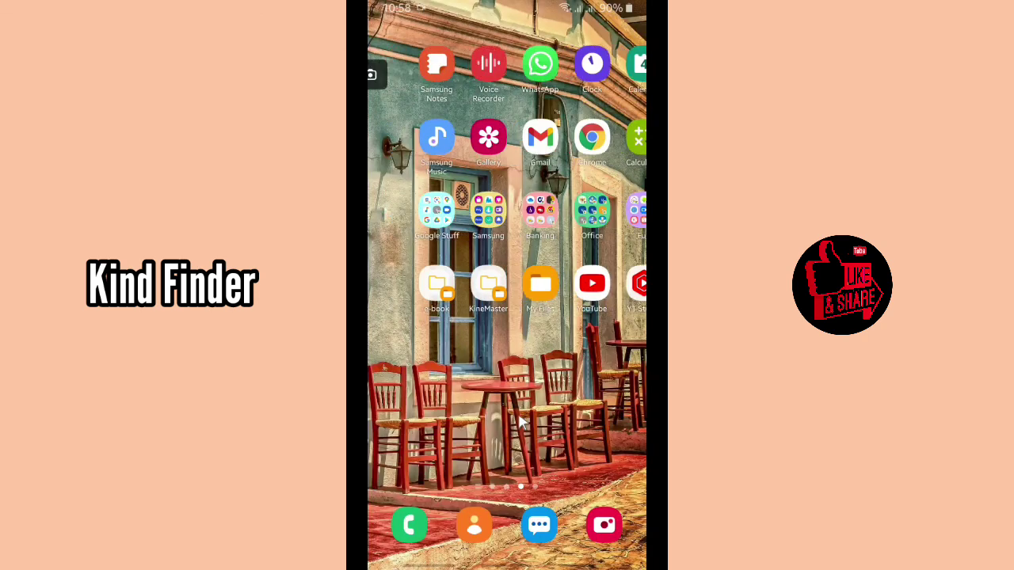